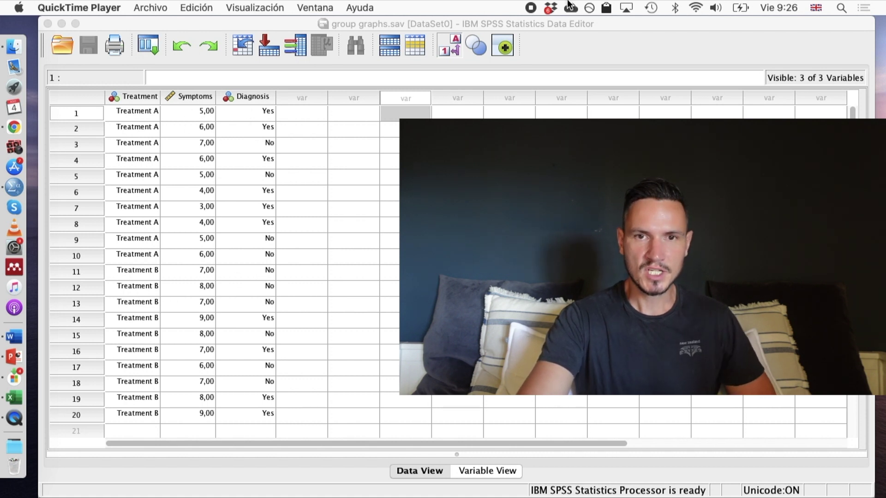
# Bring the Data Editor with the group graphs.sav data to the front.
pyautogui.click(541, 27)
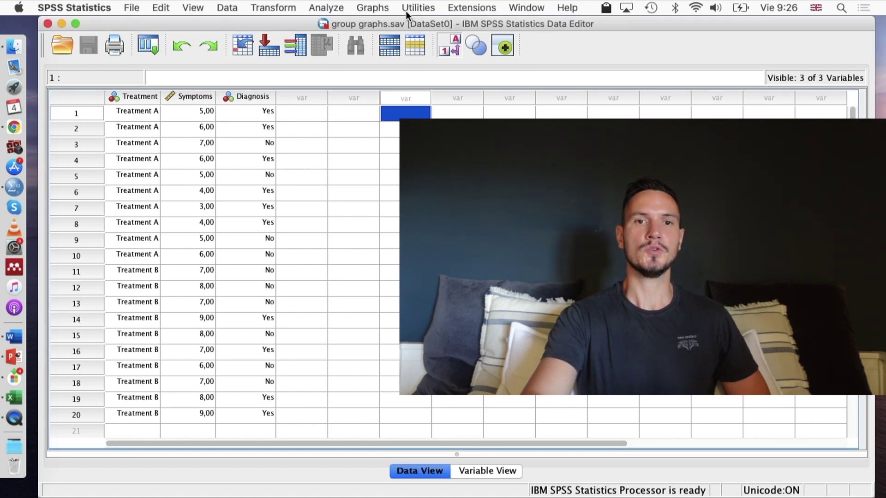
# In Chart Builder, make a simple bar chart of Treatment (x) by mean Symptoms (y) with 95% CI error bars.
pyautogui.click(375, 9)
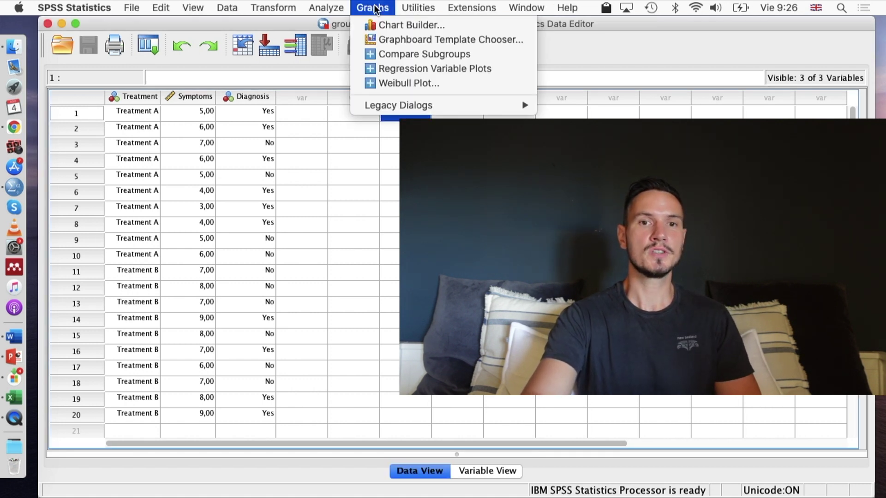
pyautogui.click(380, 30)
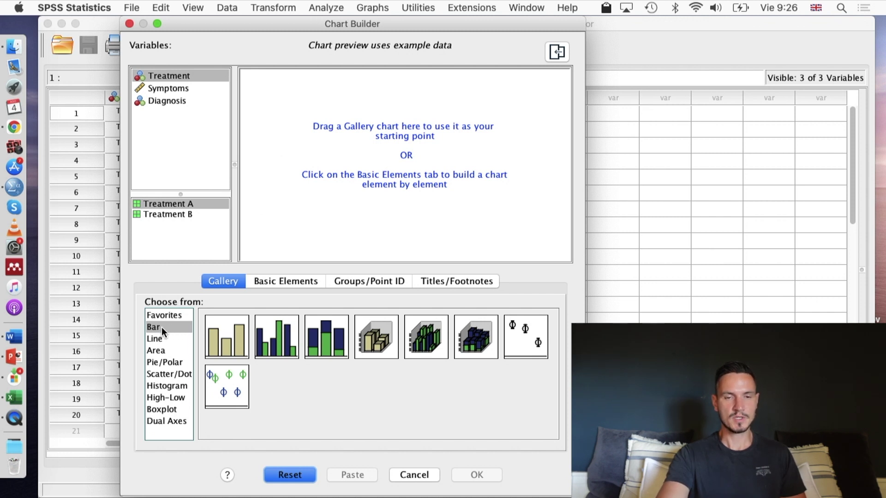
pyautogui.click(217, 334)
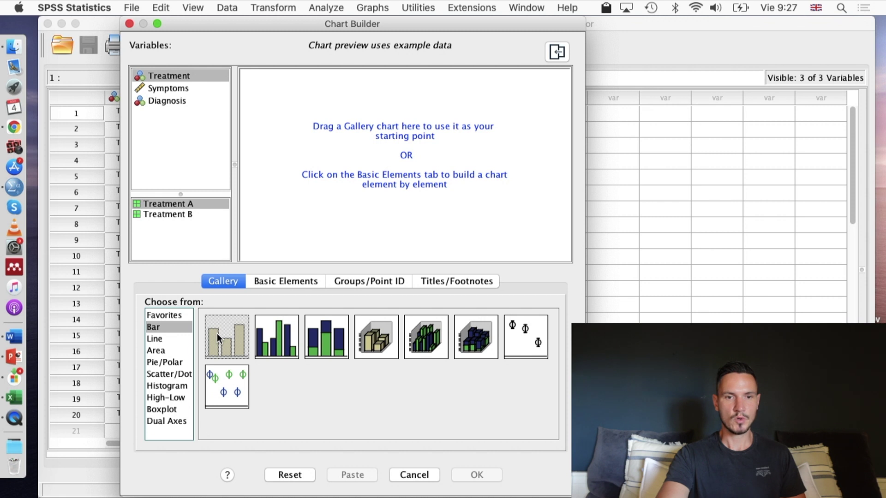
pyautogui.moveTo(217, 333); pyautogui.dragTo(347, 136)
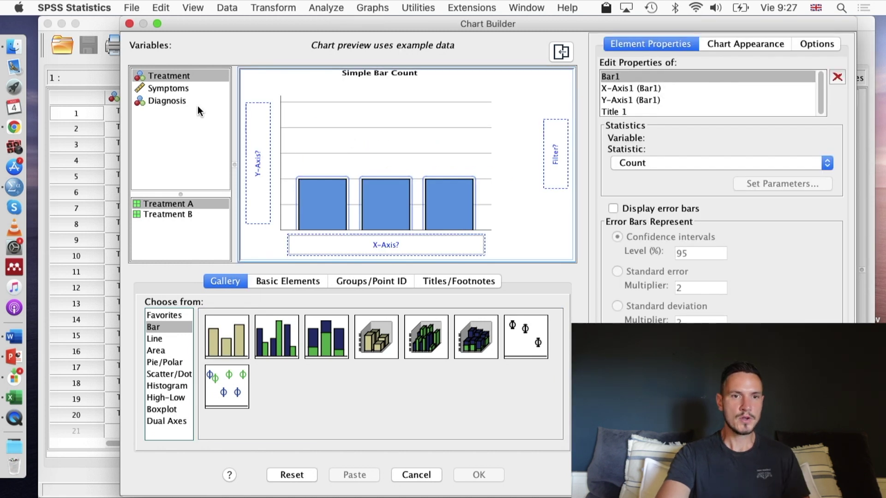
pyautogui.moveTo(170, 75); pyautogui.dragTo(388, 242)
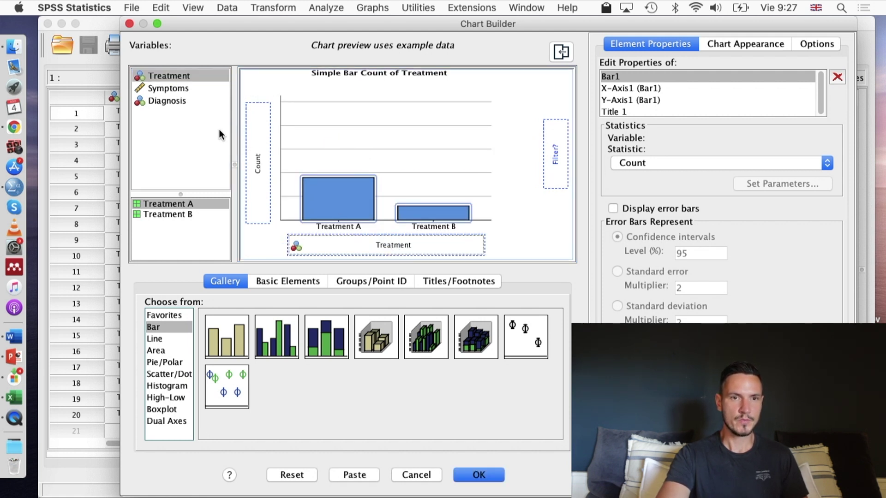
pyautogui.click(170, 88)
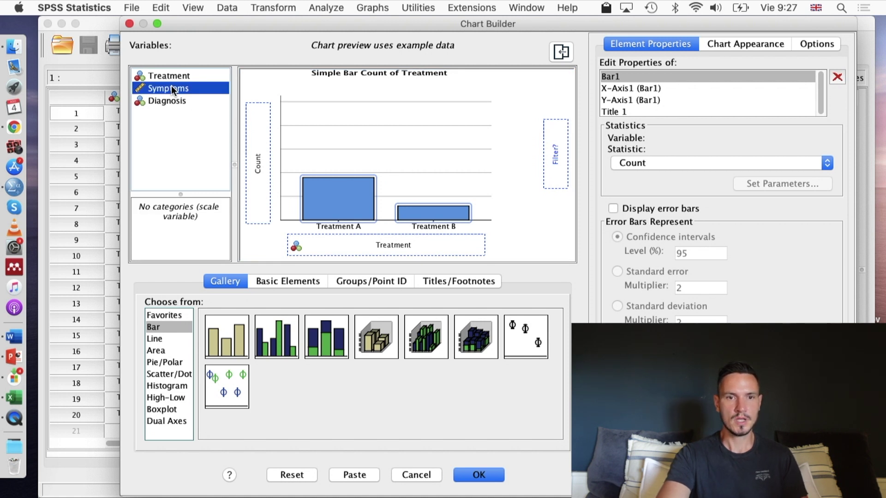
pyautogui.moveTo(171, 86); pyautogui.dragTo(250, 123)
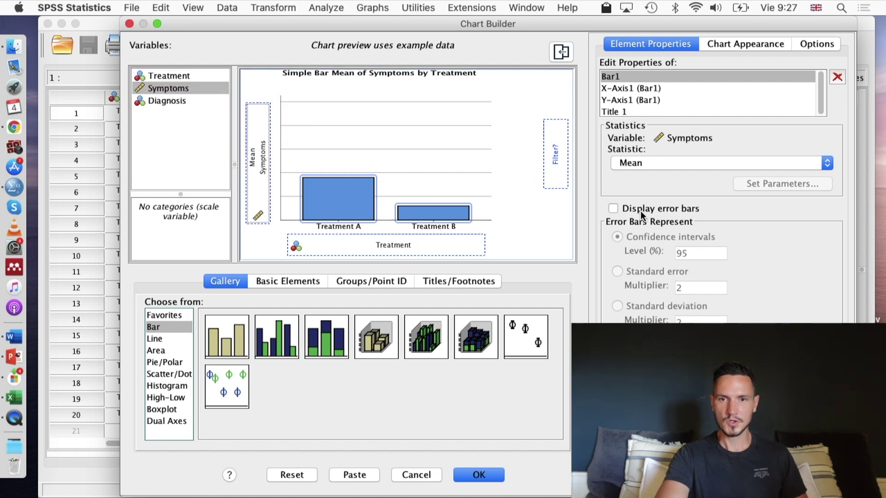
pyautogui.click(613, 209)
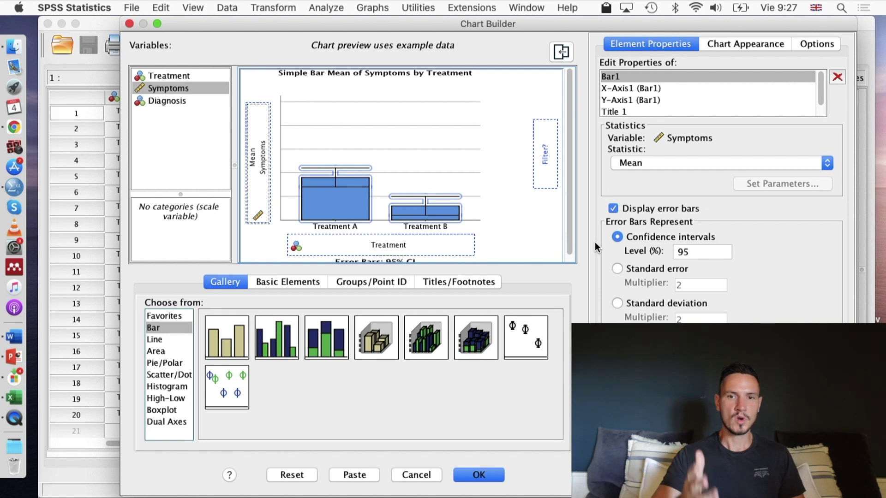
pyautogui.click(483, 477)
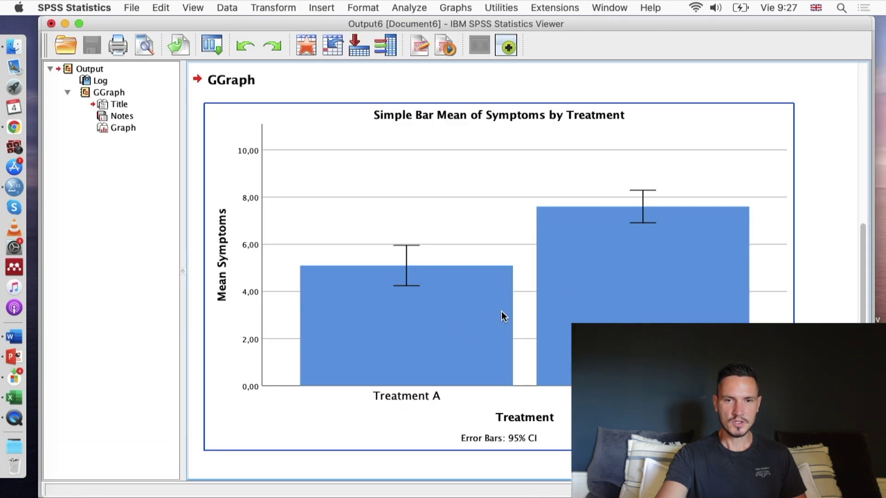
# Reset Chart Builder and create a simple bar chart with Diagnosis on the x-axis, counting cases.
pyautogui.click(823, 198)
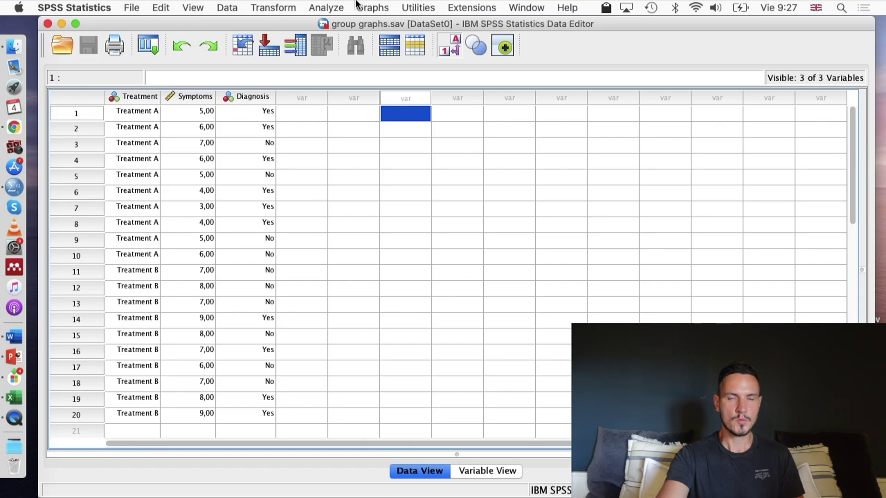
pyautogui.click(372, 7)
pyautogui.click(380, 26)
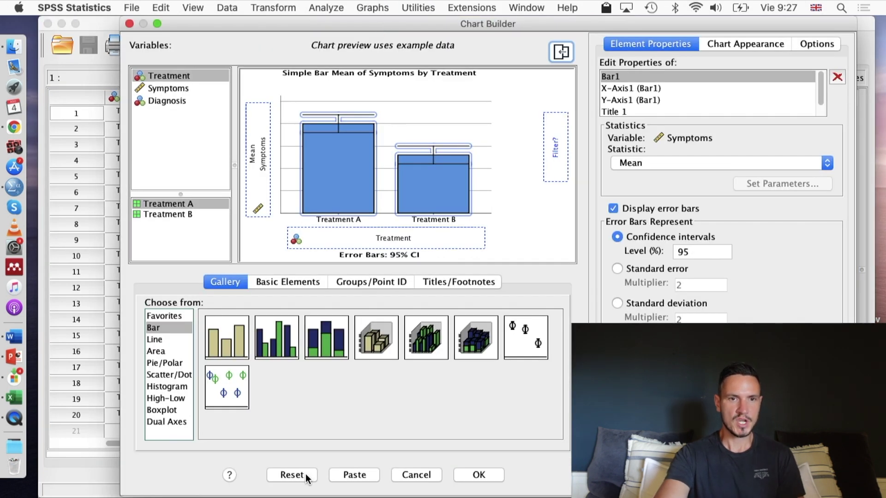
pyautogui.click(304, 476)
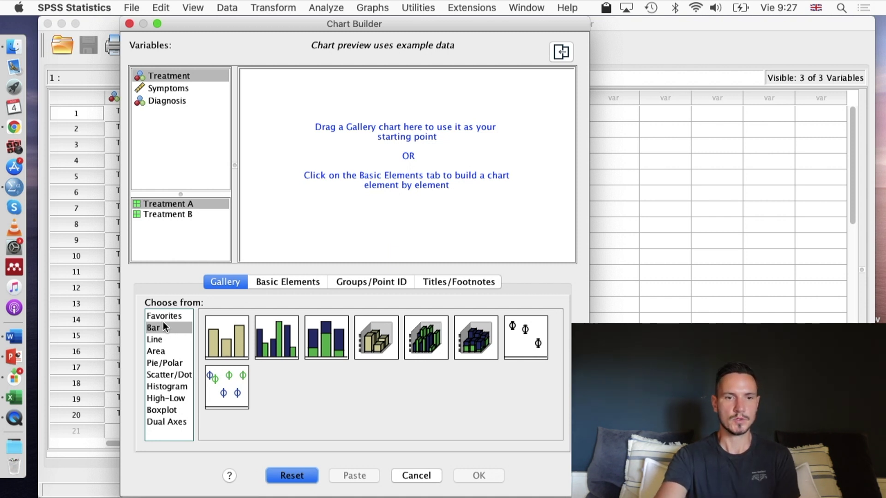
pyautogui.moveTo(227, 340); pyautogui.dragTo(365, 176)
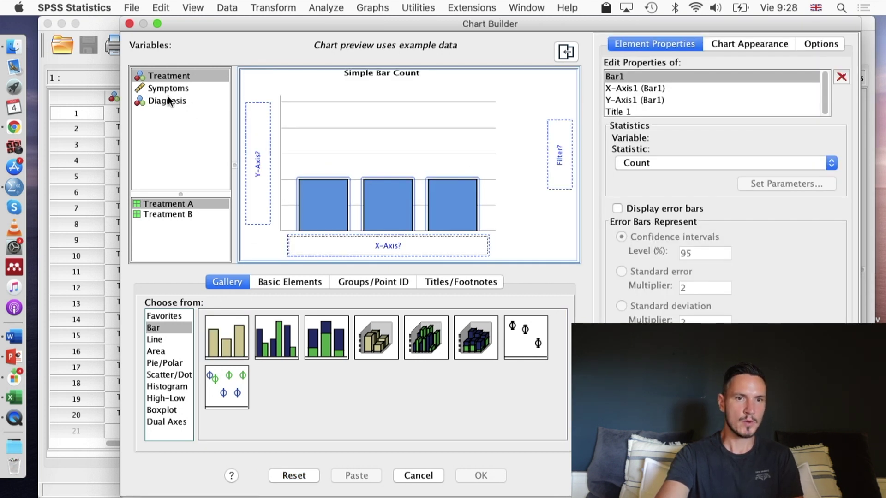
pyautogui.moveTo(159, 100); pyautogui.dragTo(154, 98)
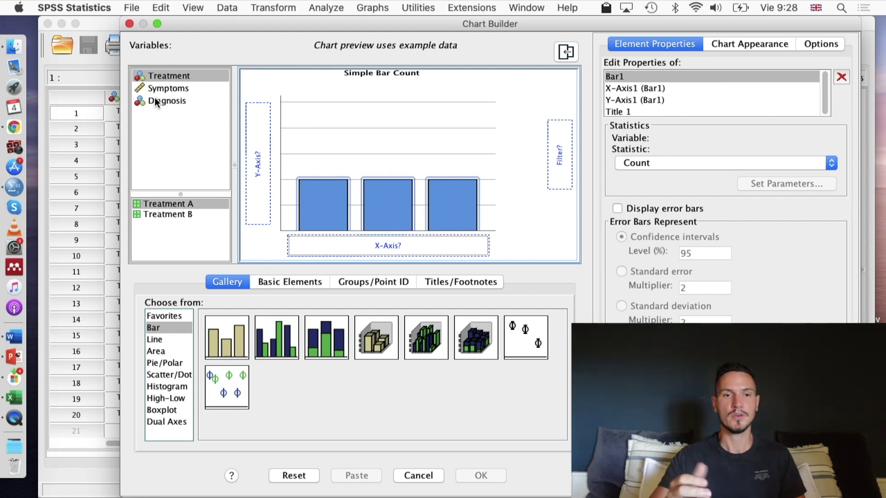
pyautogui.moveTo(154, 98); pyautogui.dragTo(378, 236)
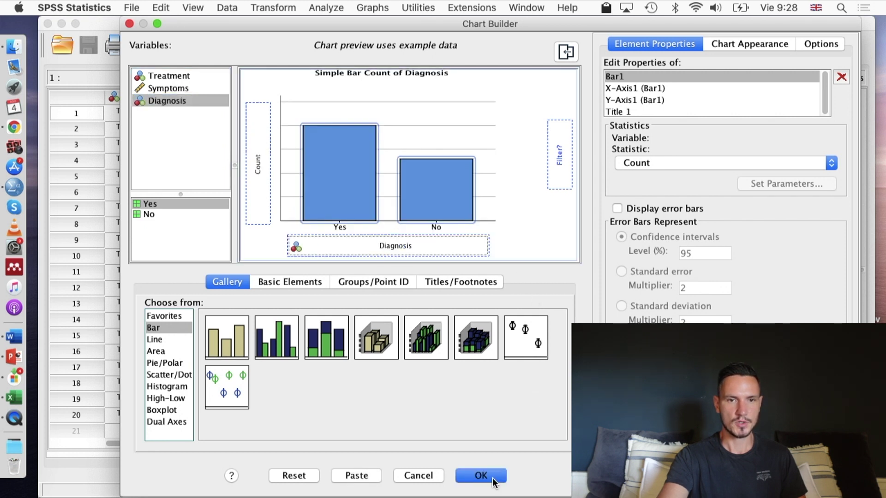
pyautogui.click(492, 480)
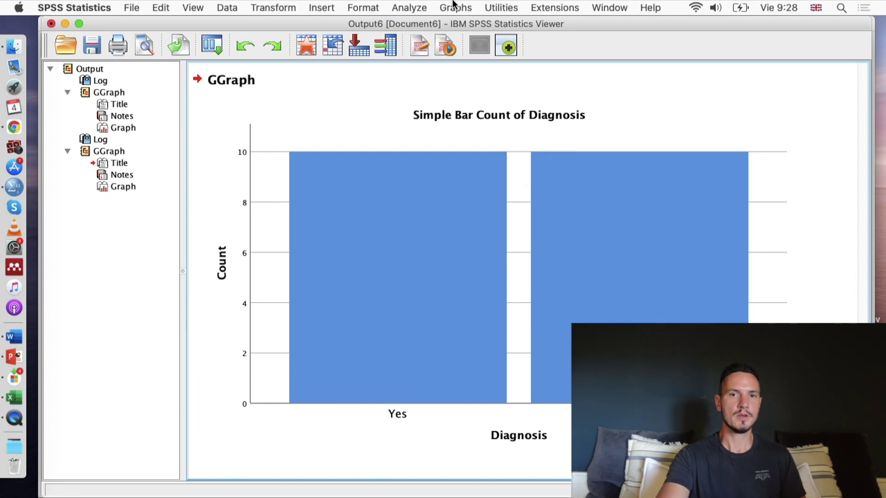
pyautogui.click(455, 7)
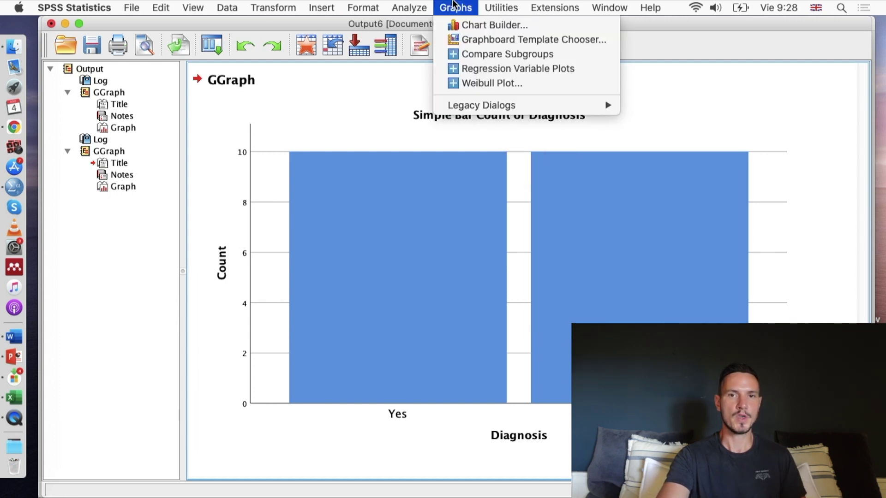
# Build a clustered bar chart with Treatment on the x-axis and bars colour-clustered by Diagnosis.
pyautogui.click(465, 21)
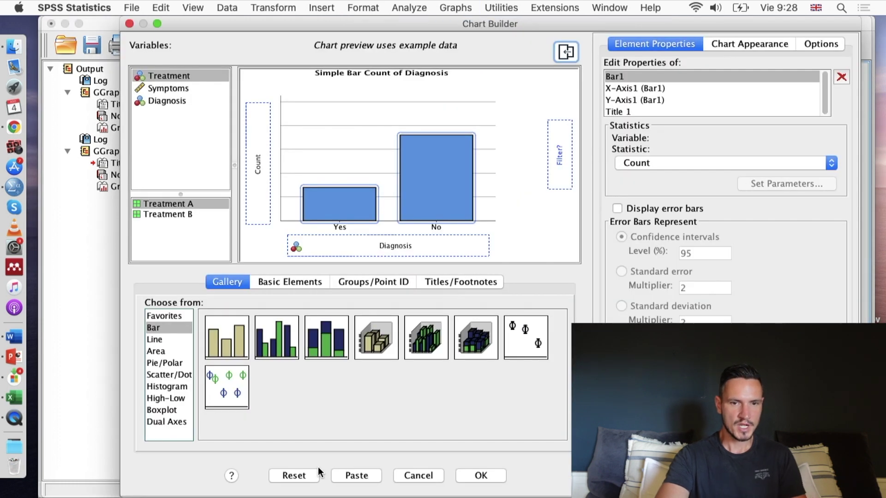
pyautogui.click(307, 475)
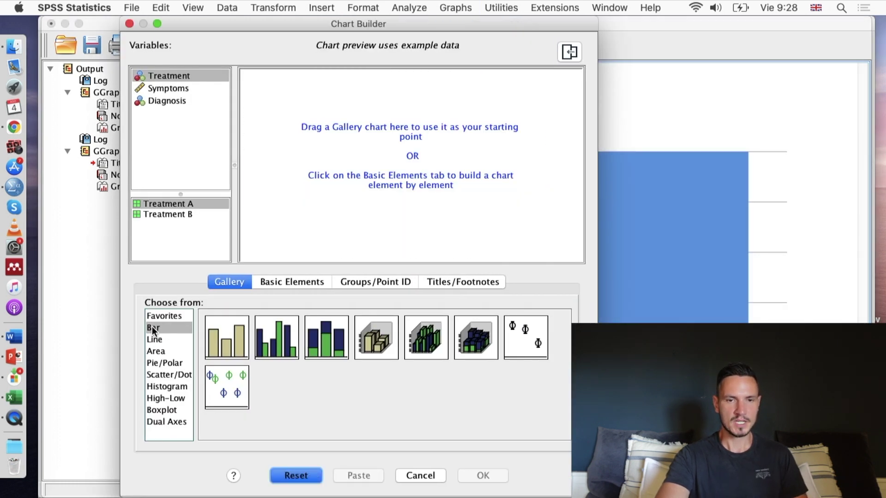
pyautogui.doubleClick(276, 343)
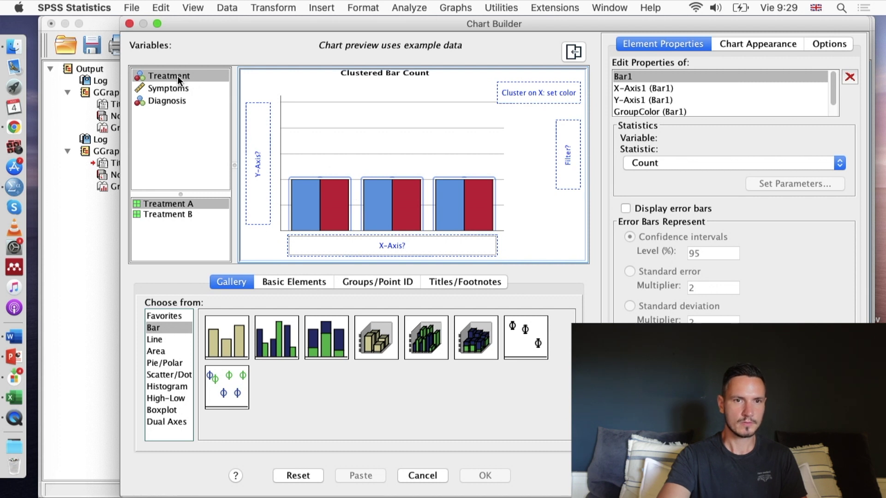
pyautogui.moveTo(178, 76); pyautogui.dragTo(398, 238)
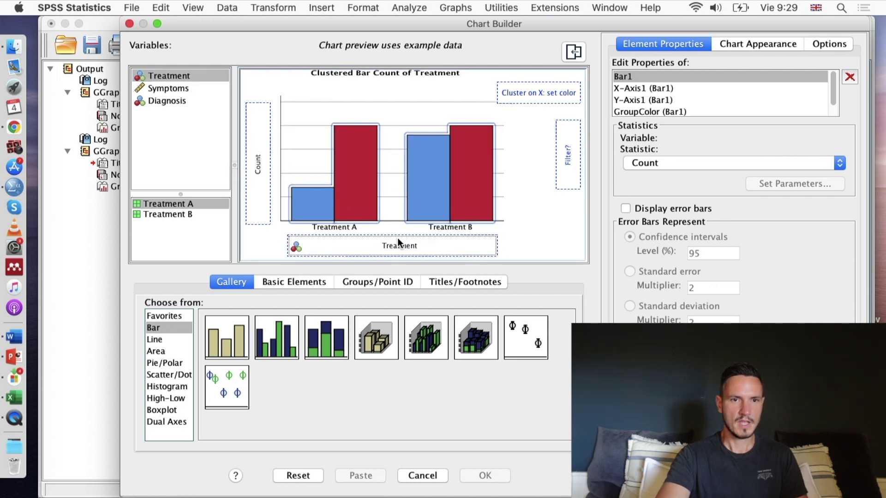
pyautogui.click(177, 101)
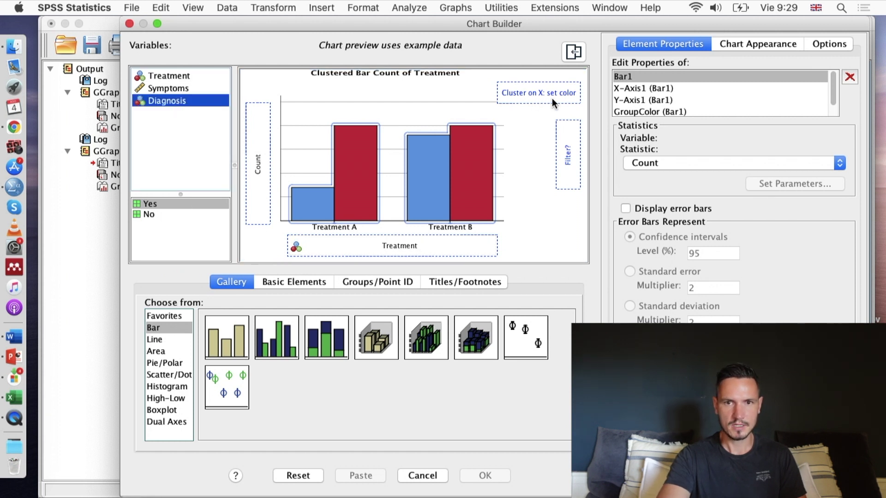
pyautogui.moveTo(194, 103); pyautogui.dragTo(539, 93)
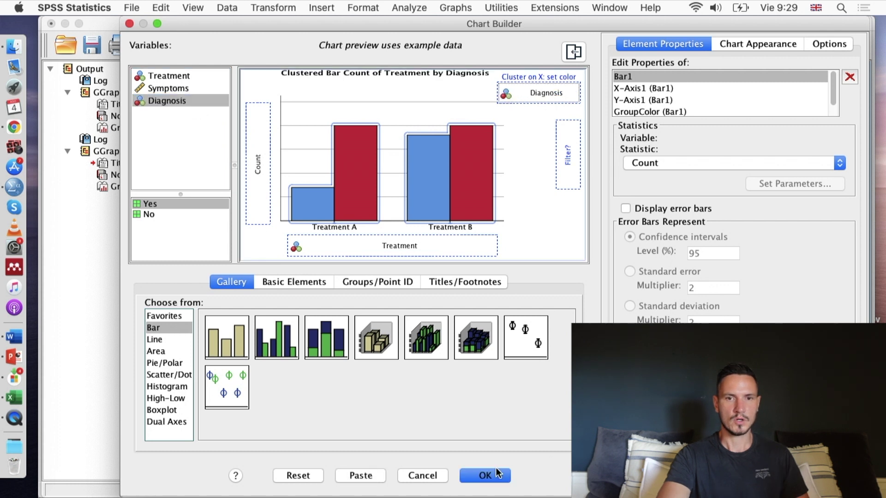
pyautogui.click(485, 475)
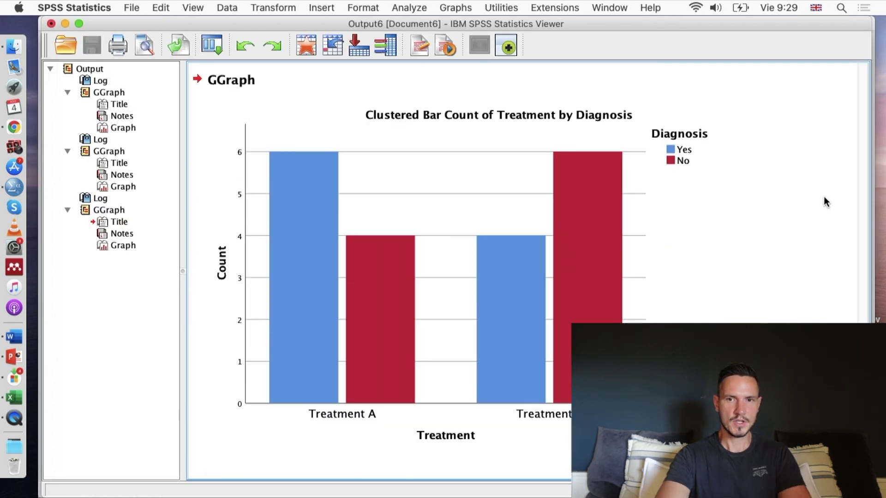
pyautogui.click(826, 202)
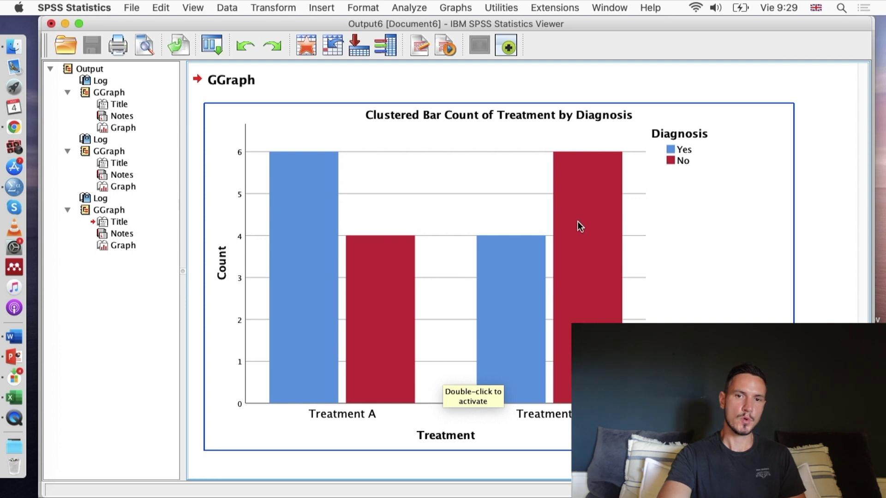
pyautogui.click(853, 179)
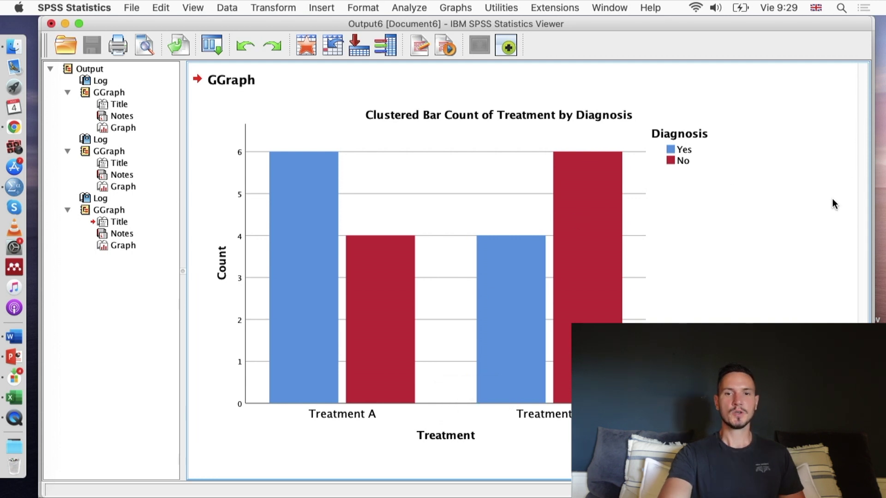
pyautogui.click(660, 254)
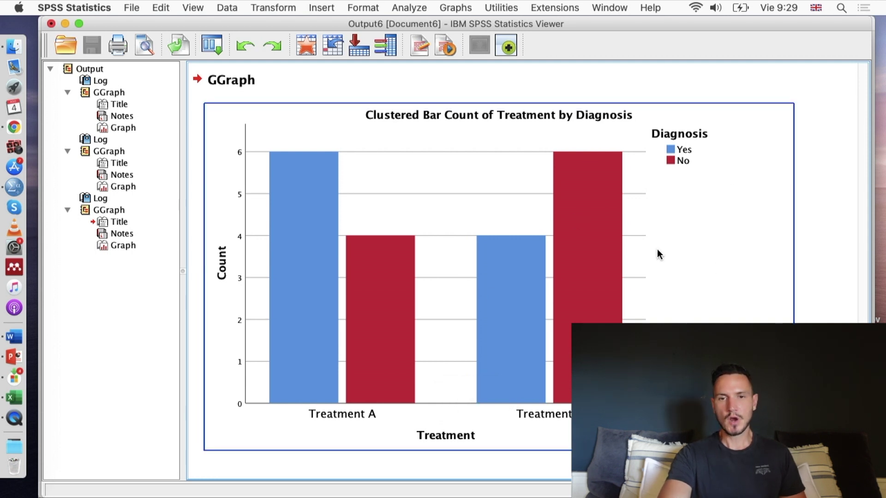
pyautogui.click(599, 249)
# In Chart Editor, delete the 'Clustered Bar Count of Treatment by Diagnosis' title and select the red No bars.
pyautogui.doubleClick(599, 249)
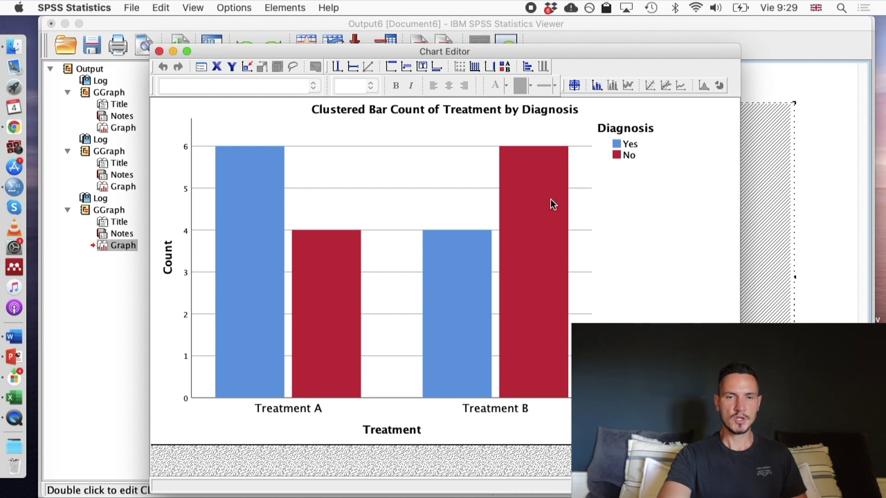
pyautogui.click(440, 108)
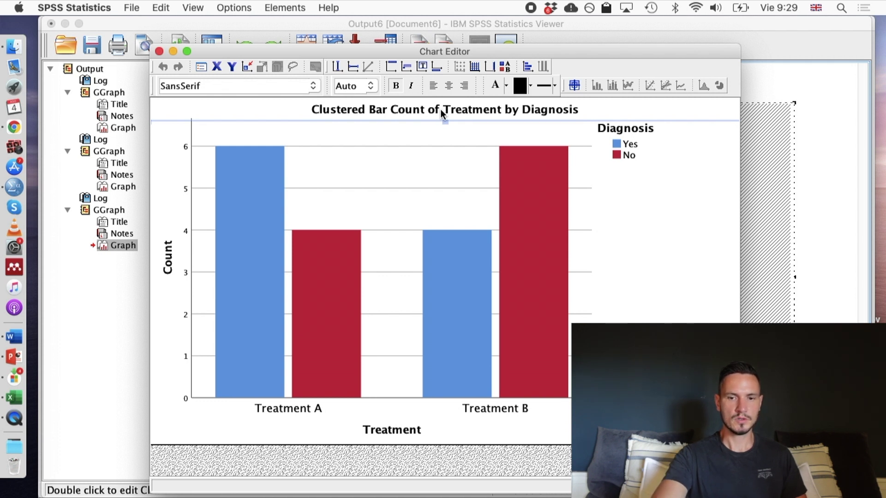
pyautogui.rightClick(440, 109)
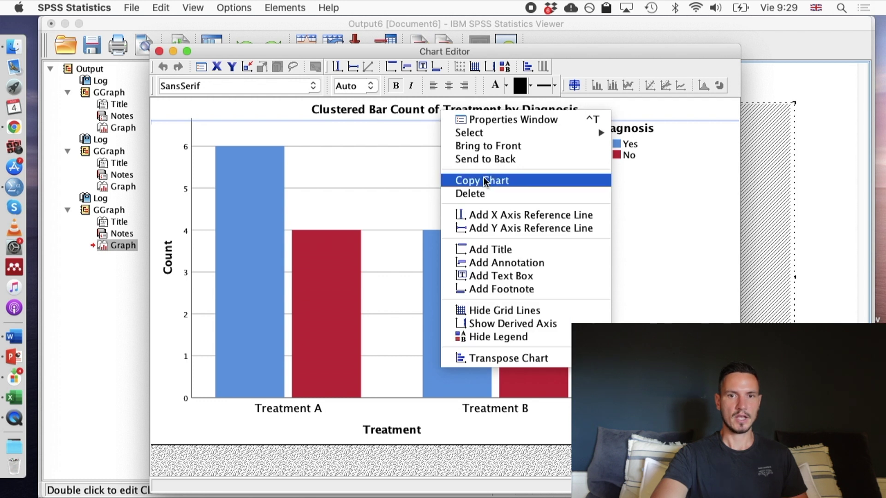
pyautogui.click(484, 192)
pyautogui.click(571, 49)
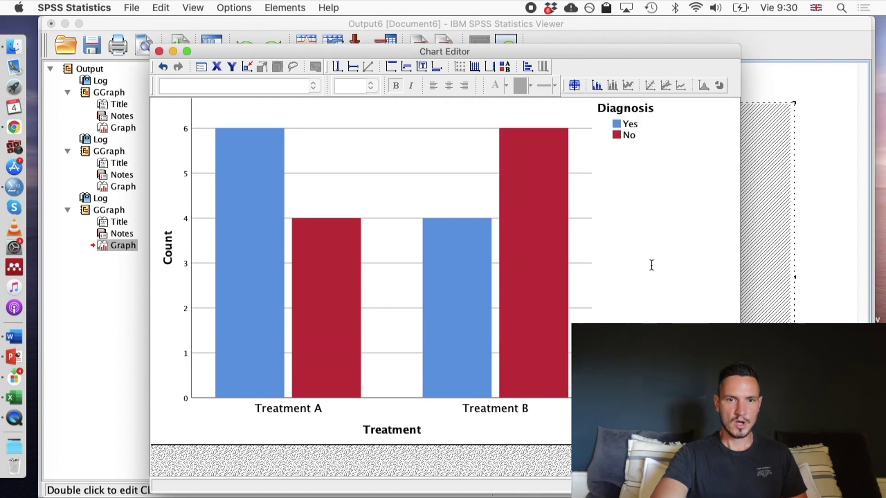
pyautogui.click(538, 200)
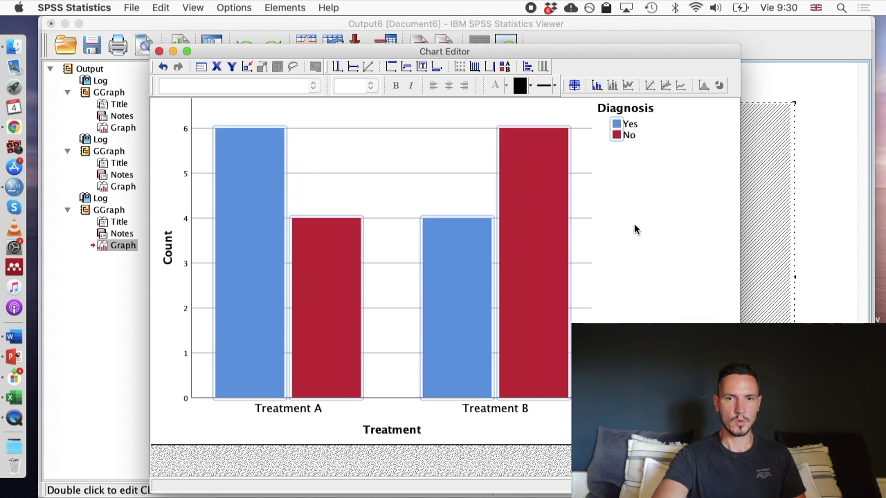
pyautogui.click(546, 221)
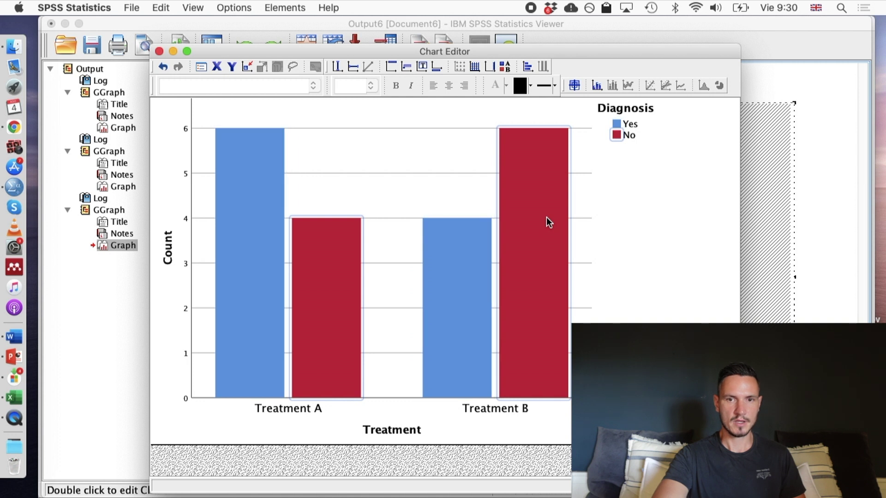
# Reduce the No bars' width from 90% to 49% and apply it.
pyautogui.doubleClick(534, 184)
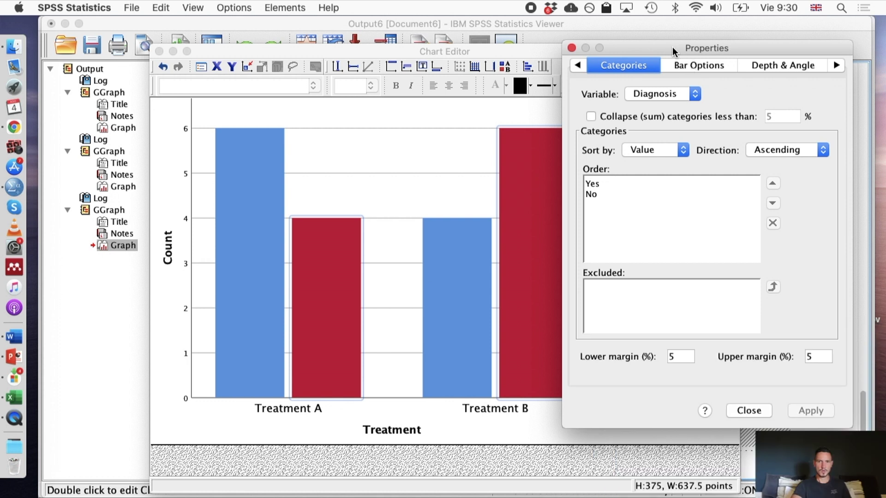
pyautogui.click(695, 66)
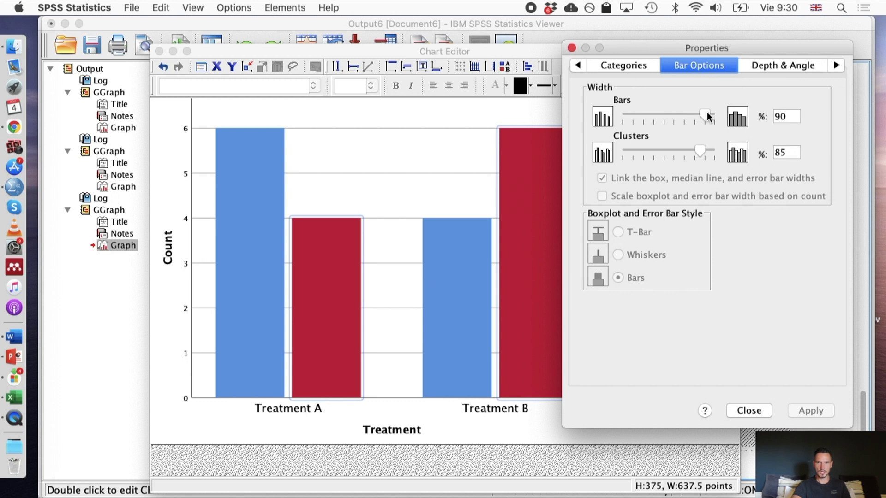
pyautogui.moveTo(707, 116); pyautogui.dragTo(665, 115)
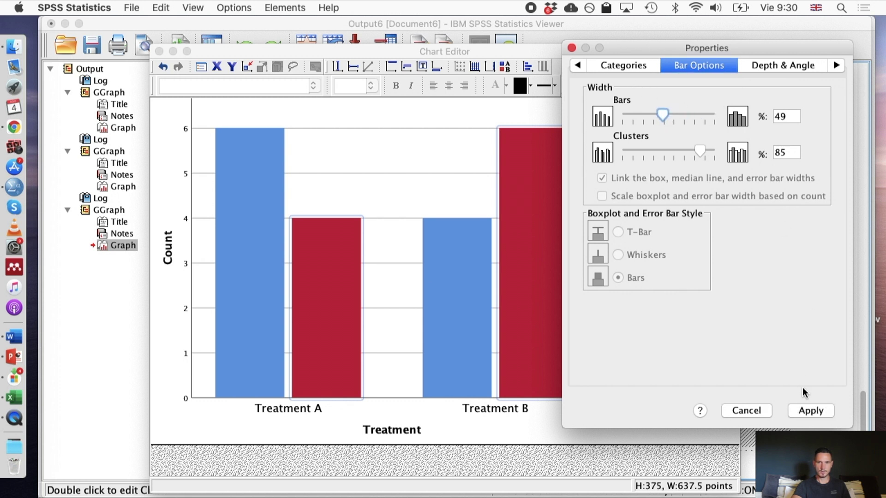
pyautogui.click(810, 410)
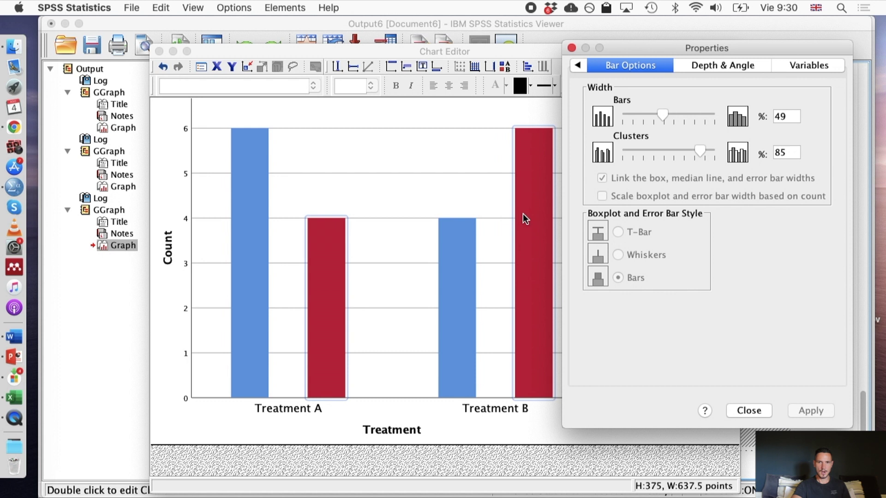
pyautogui.click(578, 66)
pyautogui.click(579, 66)
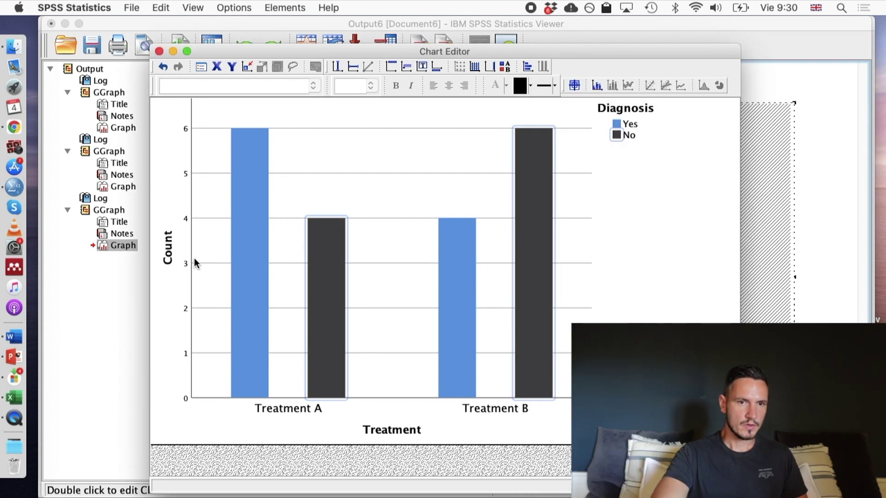
# Change the Count axis title font from SansSerif to Silom.
pyautogui.click(168, 248)
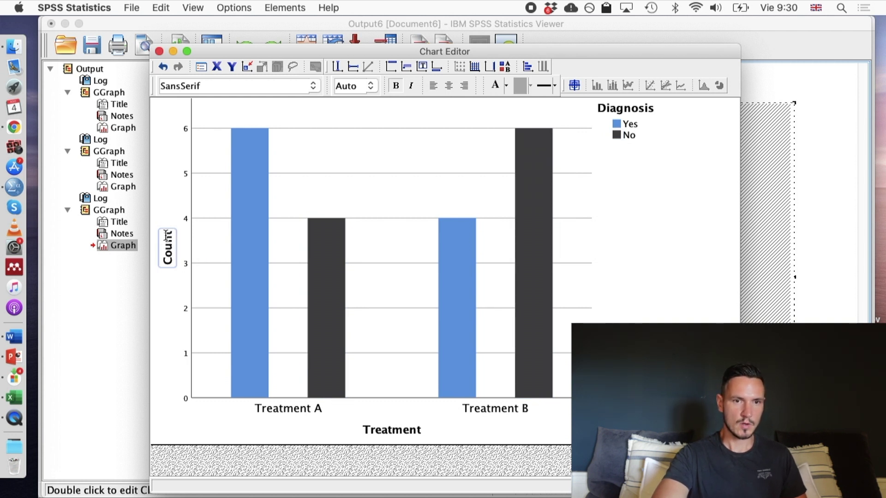
pyautogui.click(313, 87)
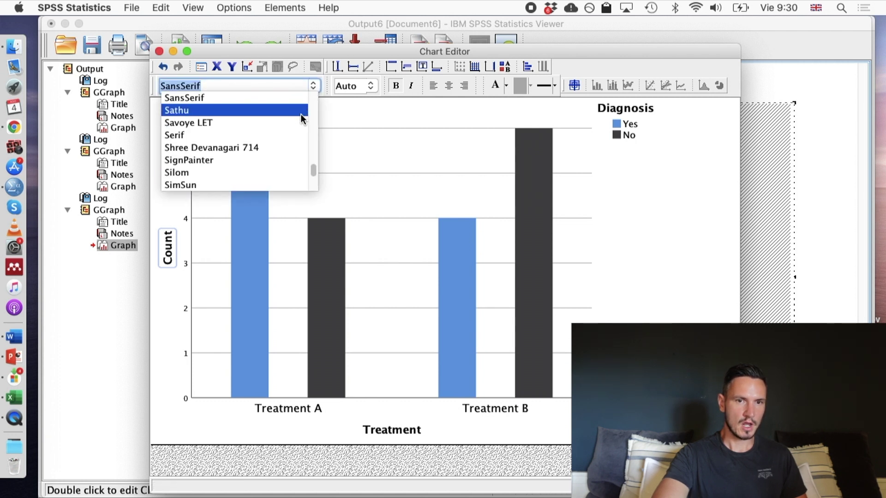
pyautogui.click(273, 173)
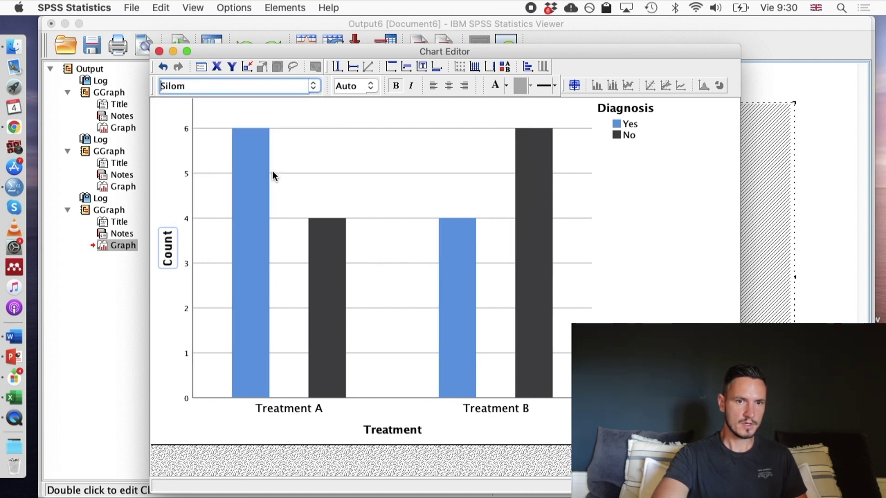
pyautogui.click(371, 86)
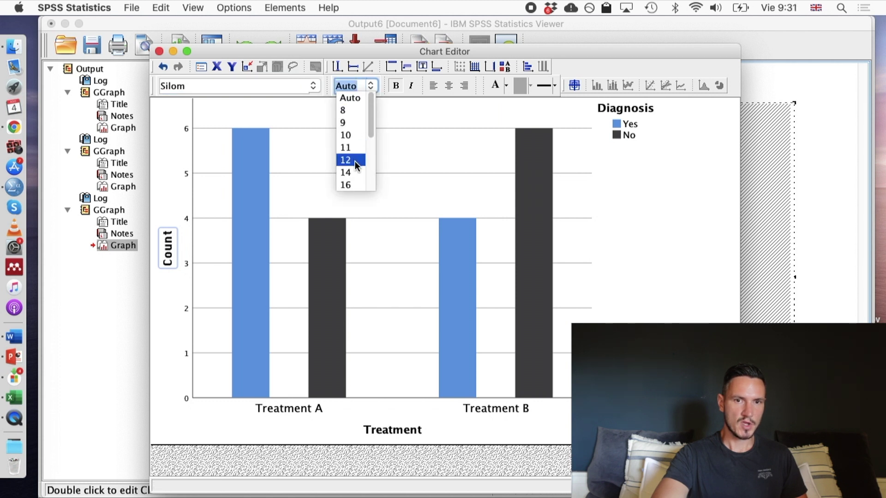